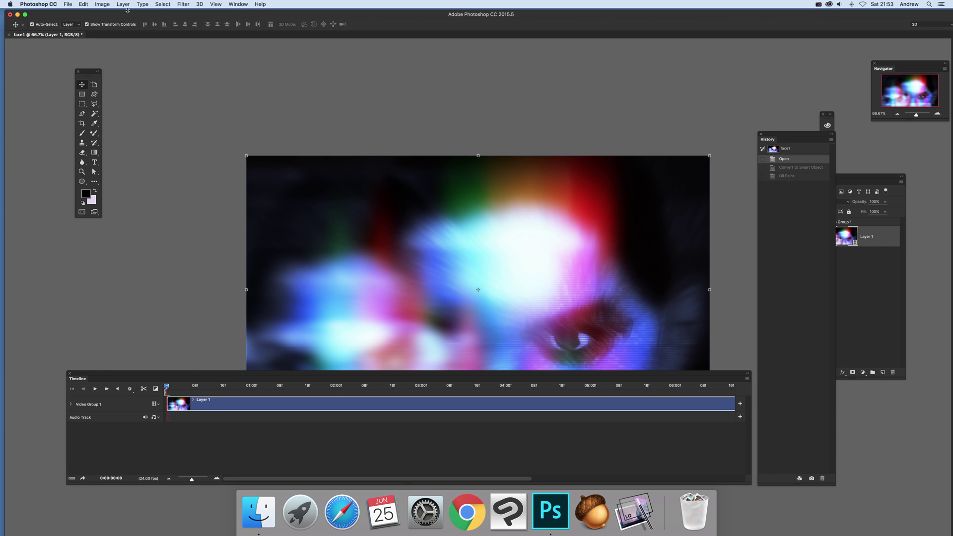
Browse to sketch1_2.mov on the Desktop in the Open dialog, then cancel without opening it
click(70, 3)
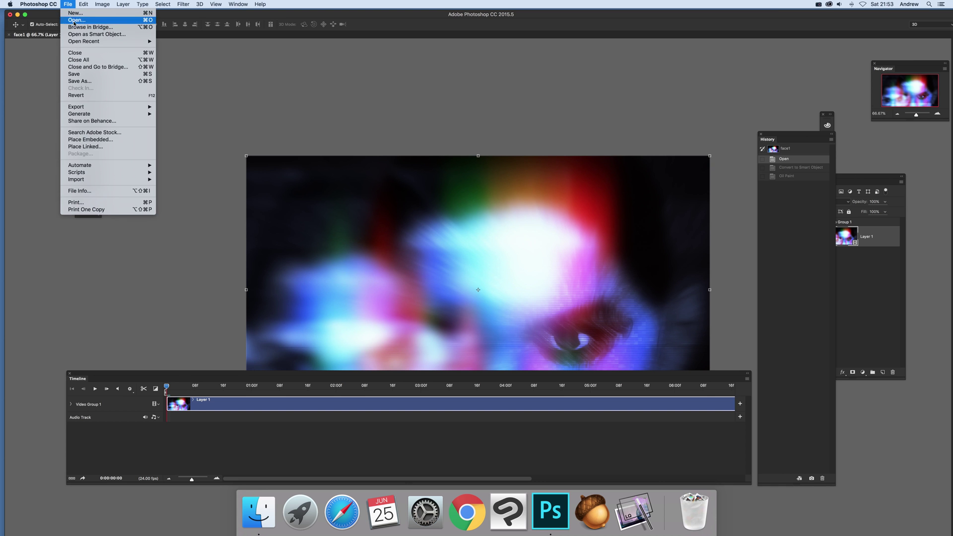
click(74, 20)
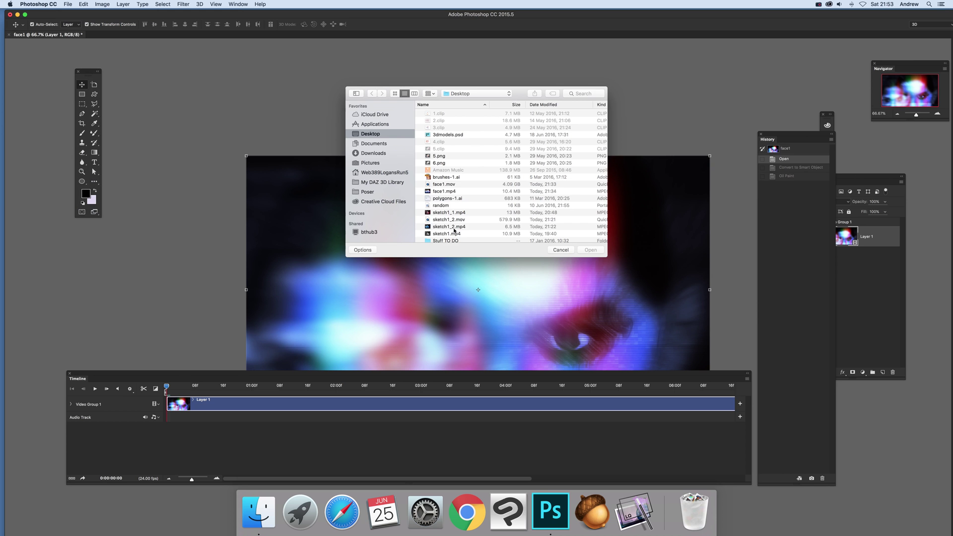
click(454, 228)
click(454, 223)
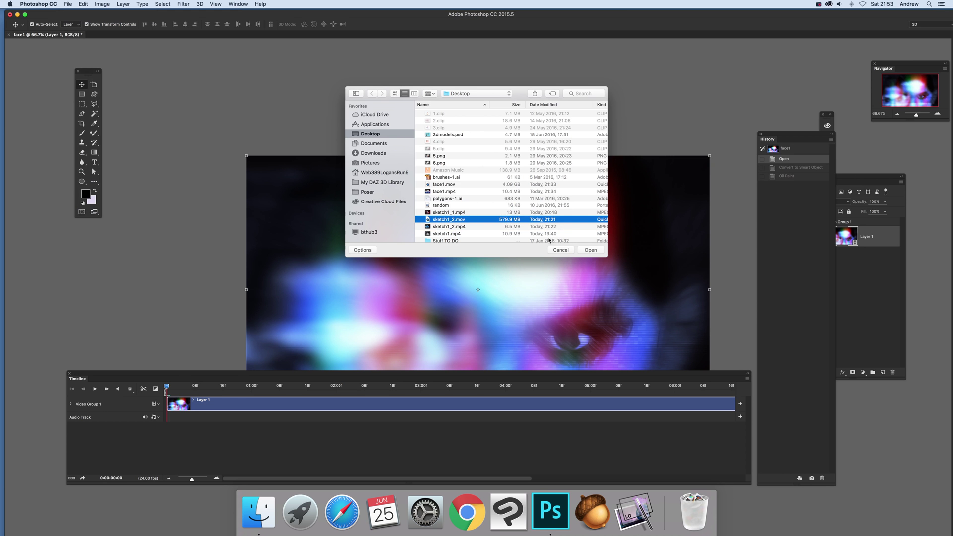
click(590, 250)
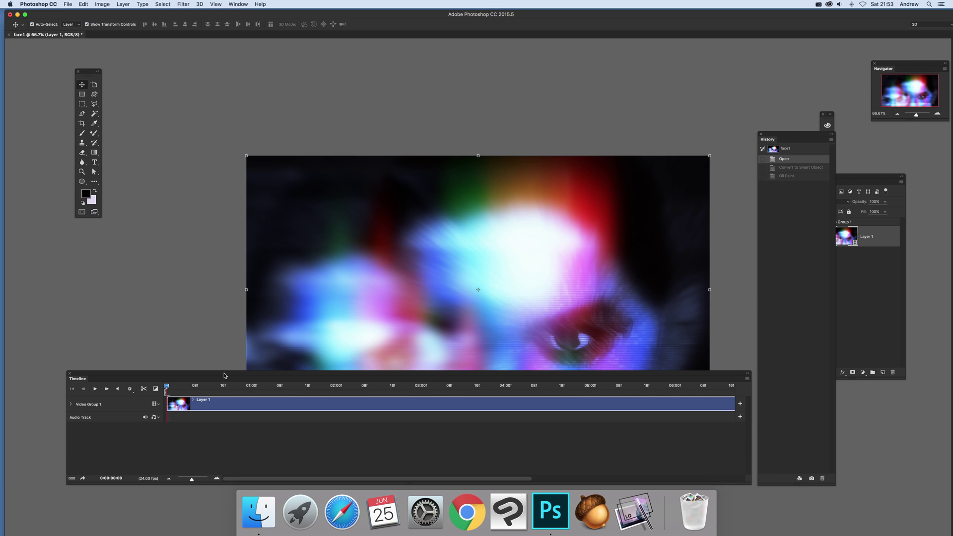
Nudge the Timeline panel lower and expand Video Group 1 to show Position, Opacity and Style
mouse_move(229, 375)
mouse_down()
mouse_move(215, 391)
mouse_move(230, 385)
mouse_up()
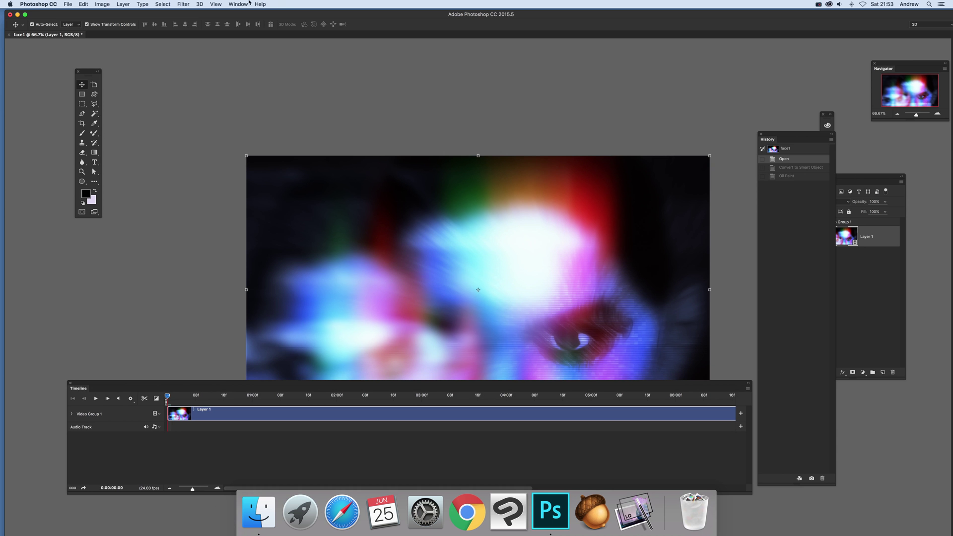
click(233, 4)
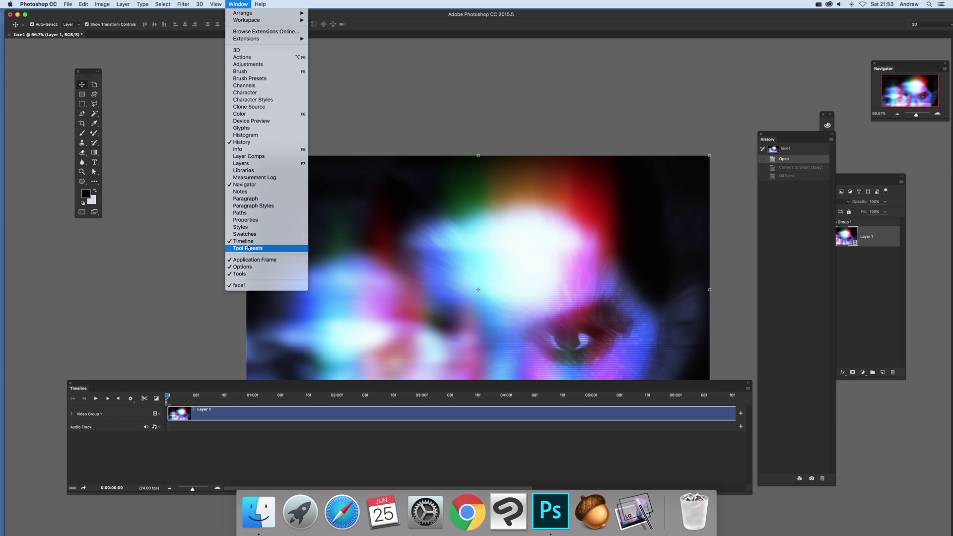
click(128, 273)
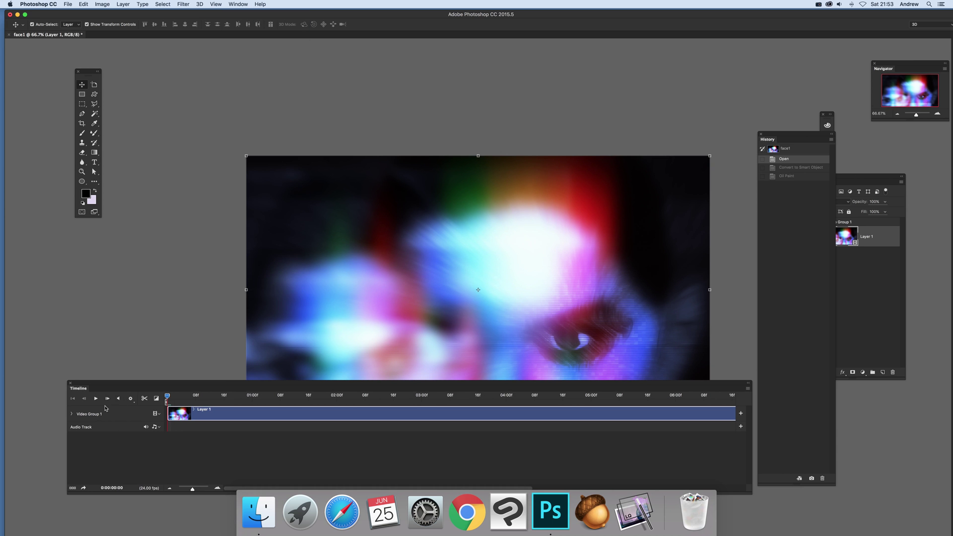
click(71, 414)
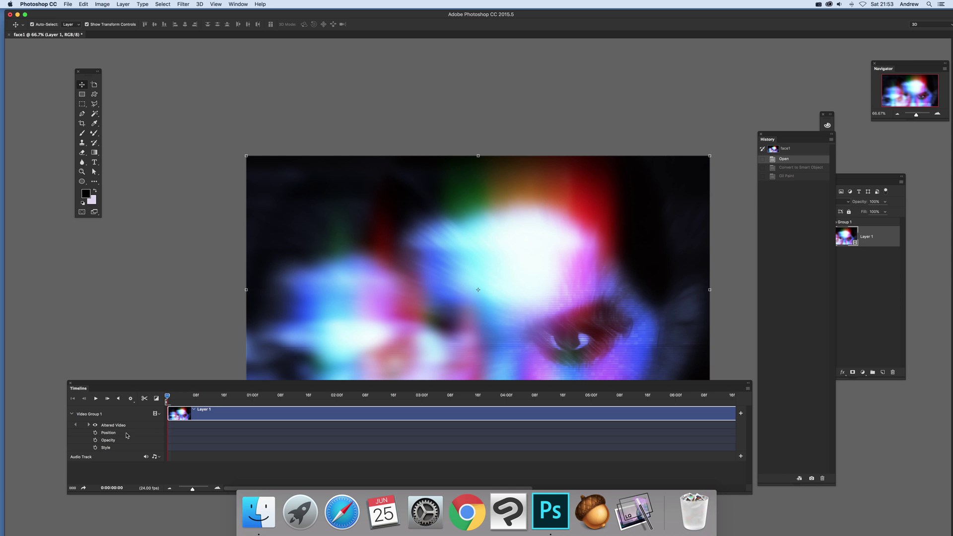
Try a Position keyframe with an up-left layer move around frame 9–12, then revert History to Open
click(95, 432)
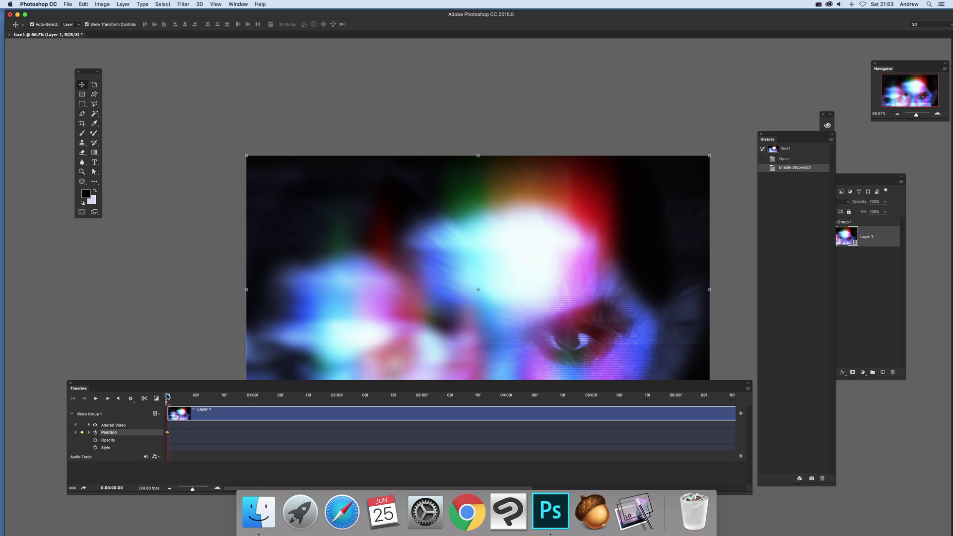
drag(168, 397, 209, 400)
drag(374, 326, 331, 289)
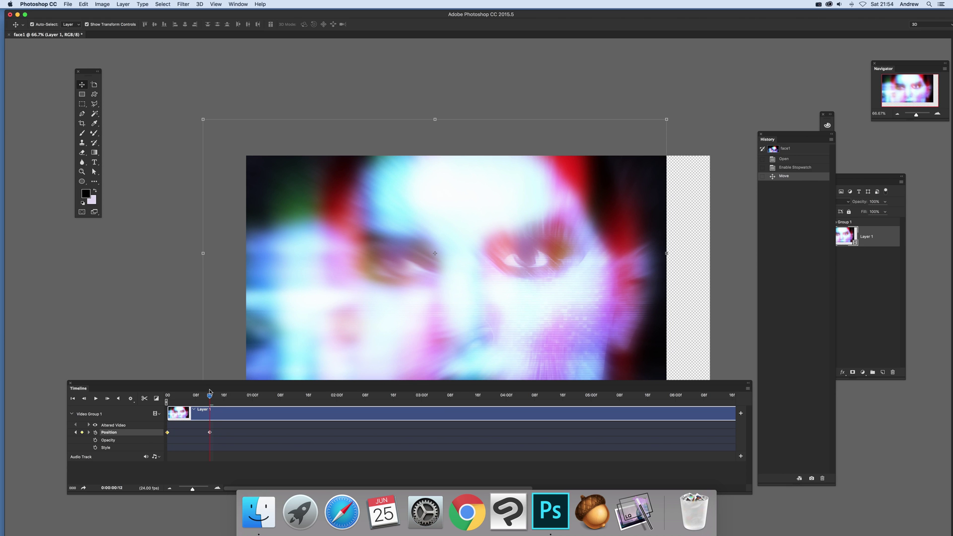
click(789, 168)
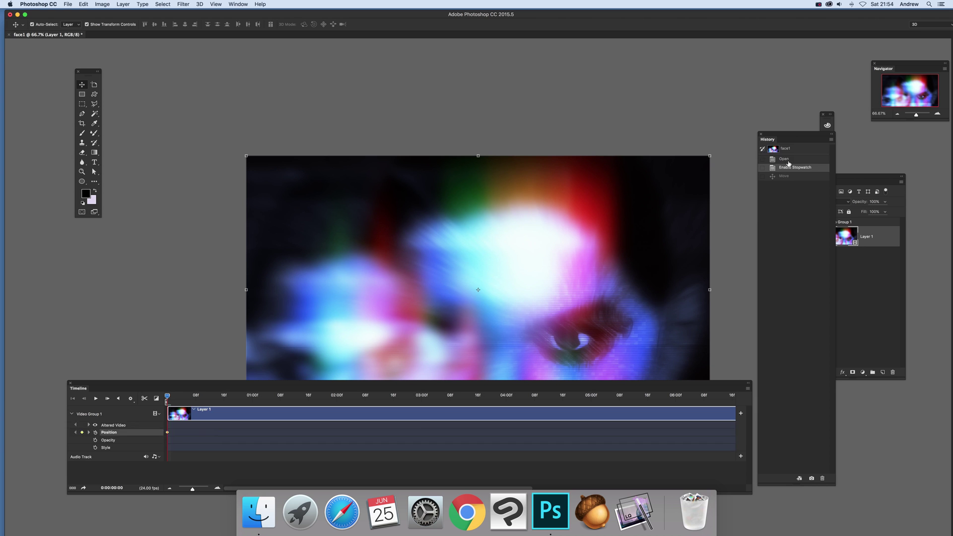
click(789, 161)
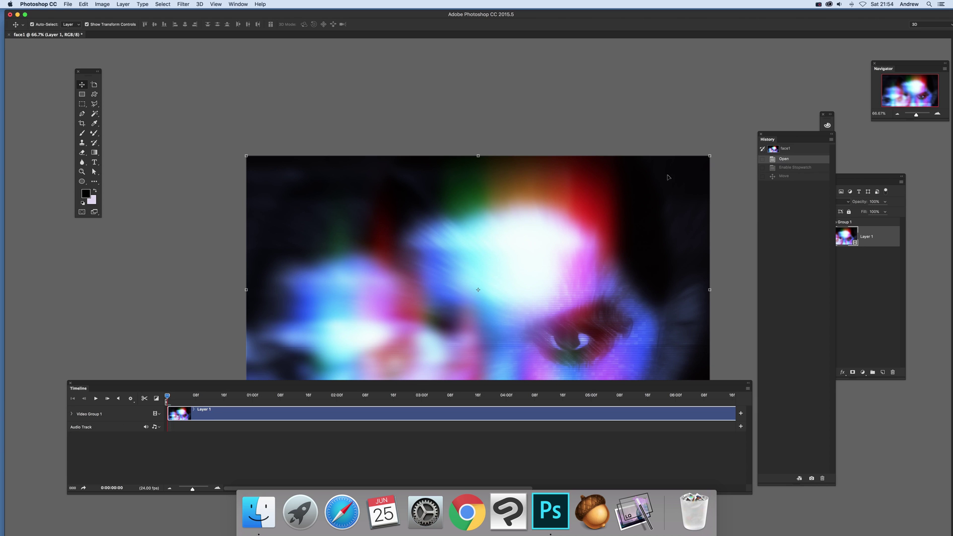
Convert Layer 1 to a Smart Object and expand Video Group 1 to show Transform, Opacity and Style
click(104, 4)
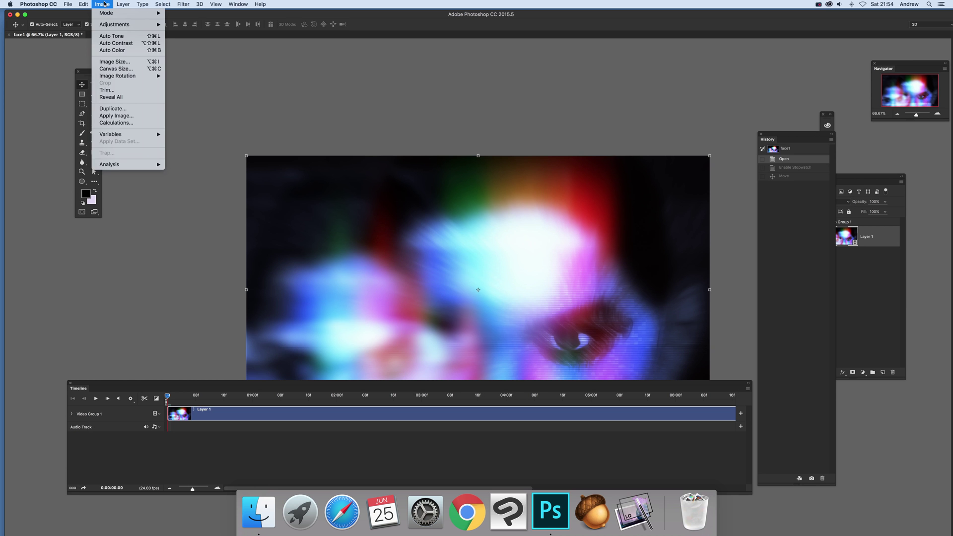
mouse_move(129, 3)
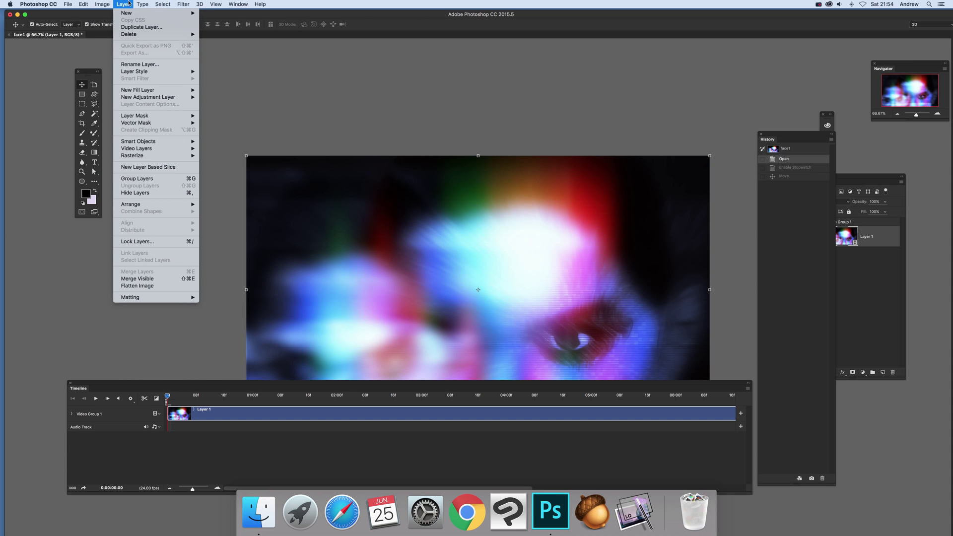
mouse_move(149, 141)
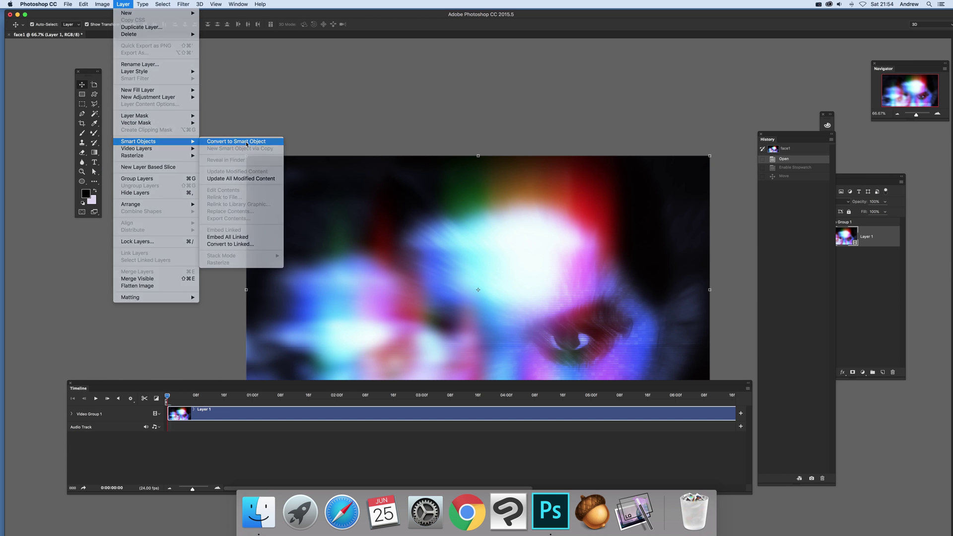
click(247, 144)
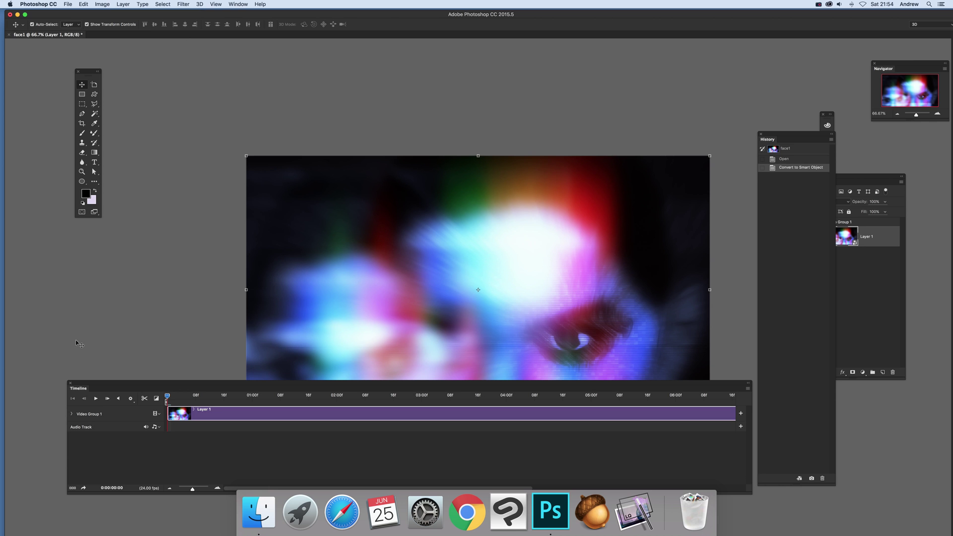
click(72, 413)
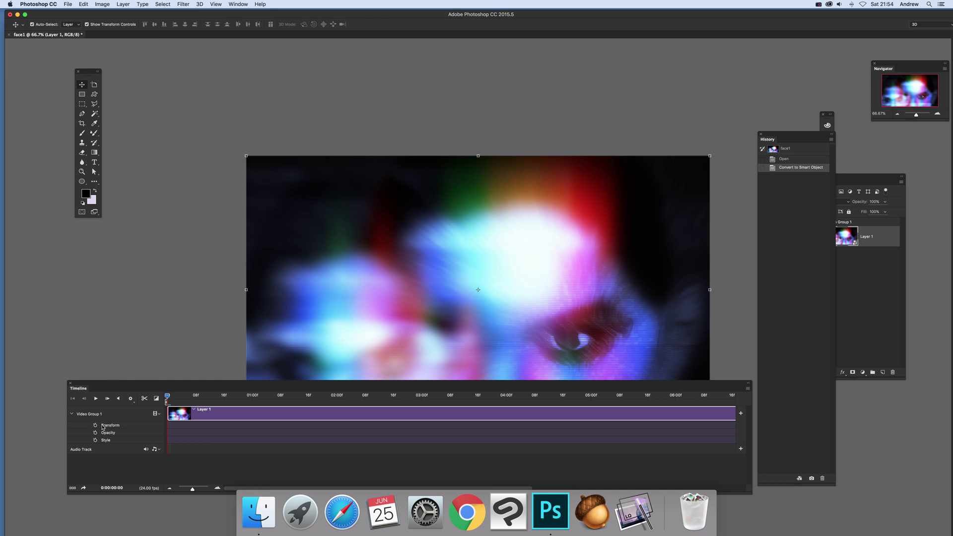
Open the Stylize > Oil Paint filter on Layer 1, cancel it unapplied, and return to the Filter menu
click(184, 4)
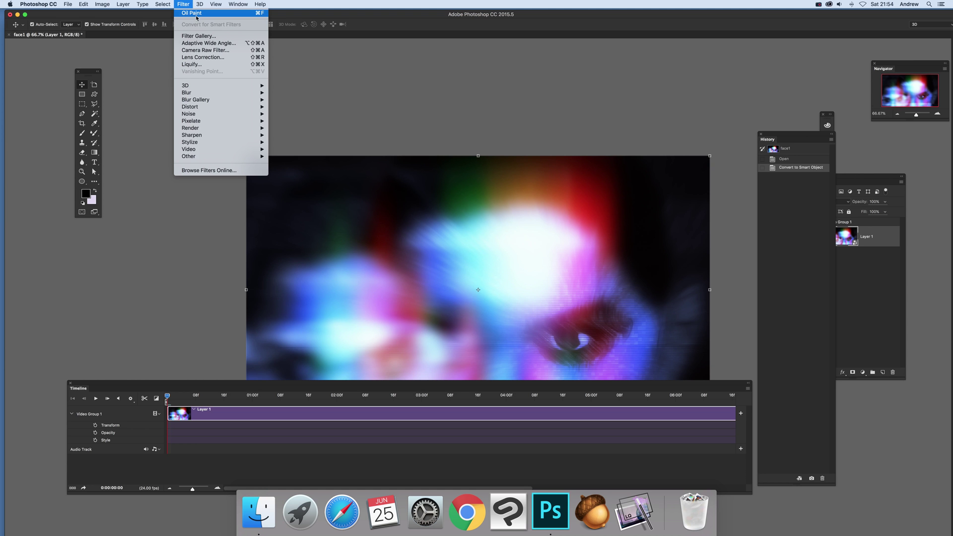
mouse_move(209, 142)
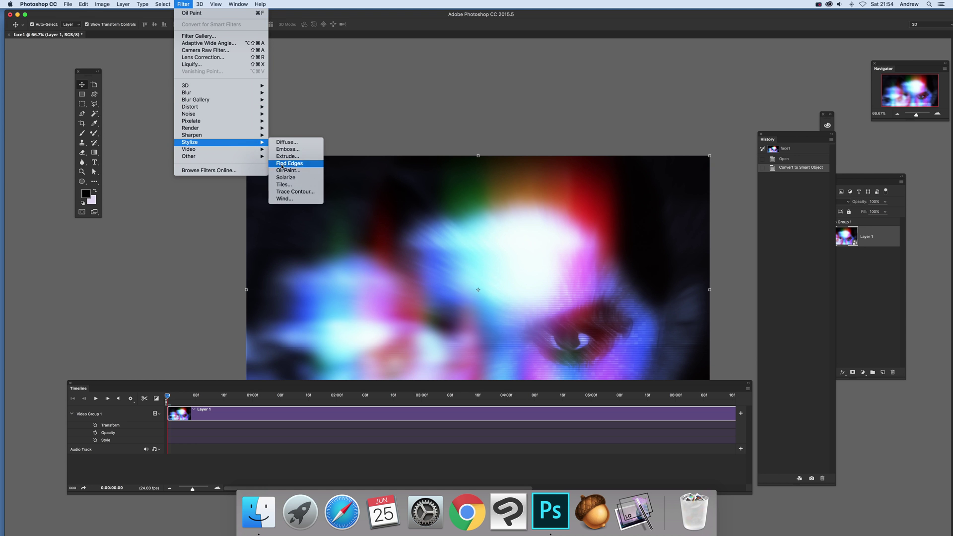
click(282, 171)
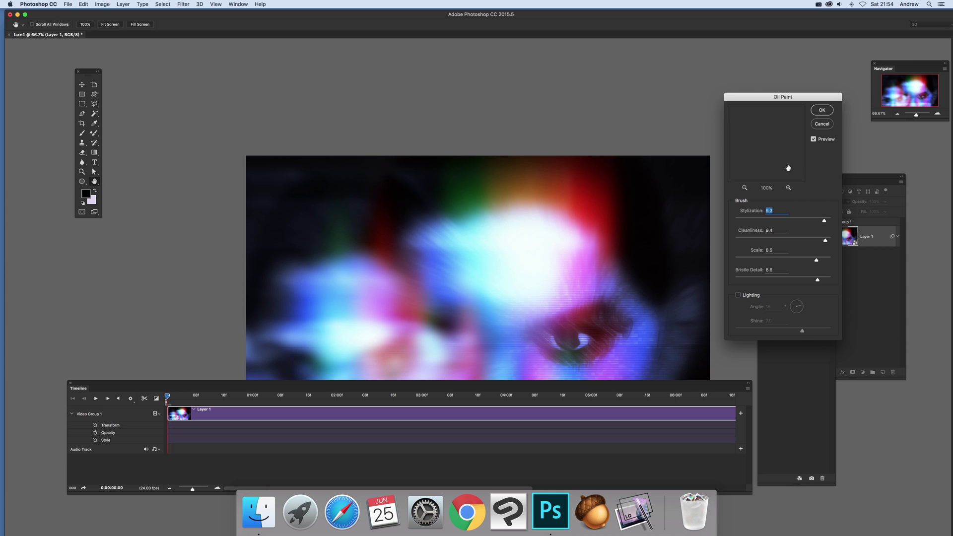
click(822, 125)
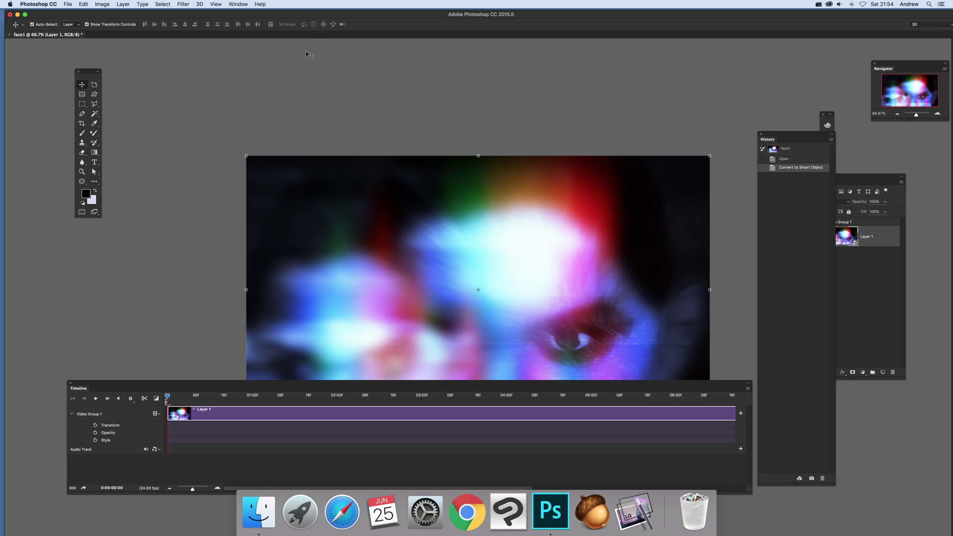
click(199, 4)
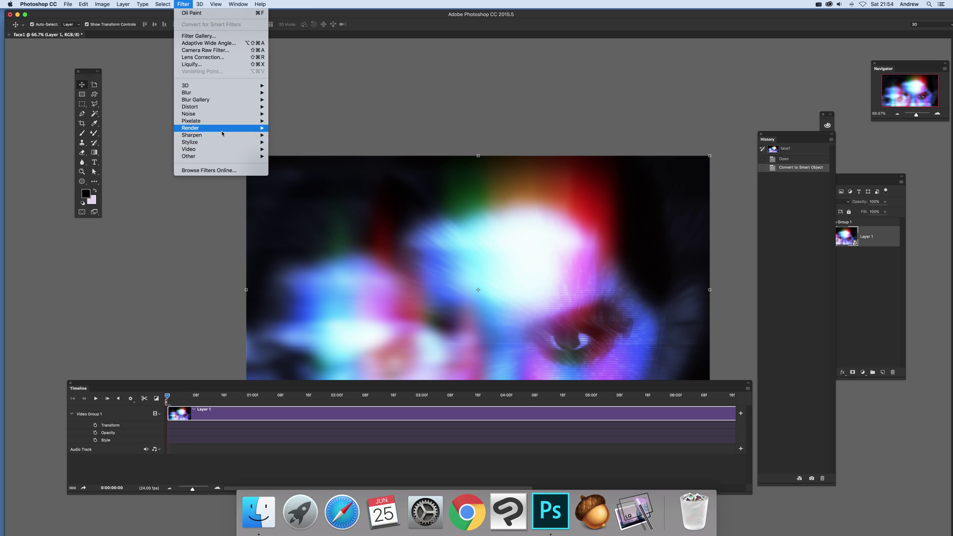
Apply Stylize > Find Edges to Layer 1, then revert to the Convert to Smart Object history state
mouse_move(233, 142)
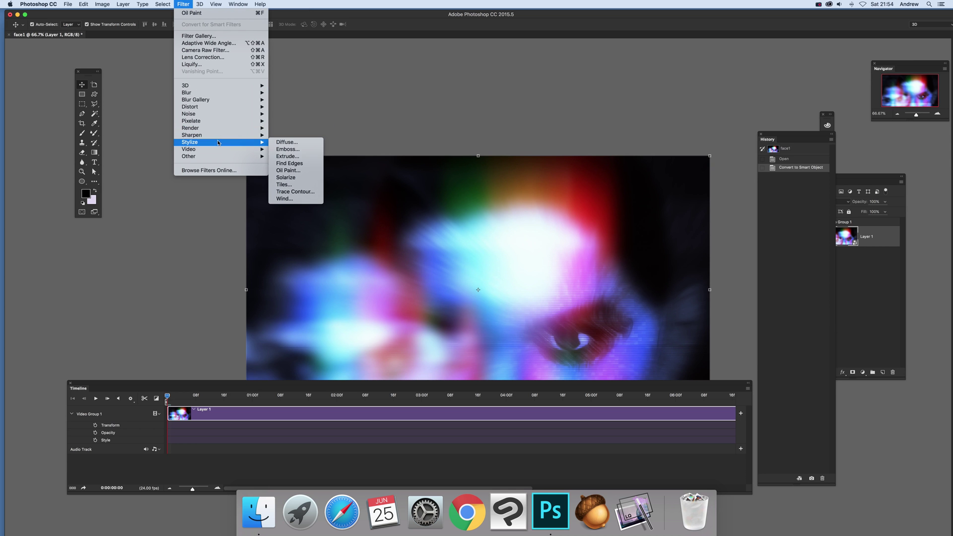
click(293, 164)
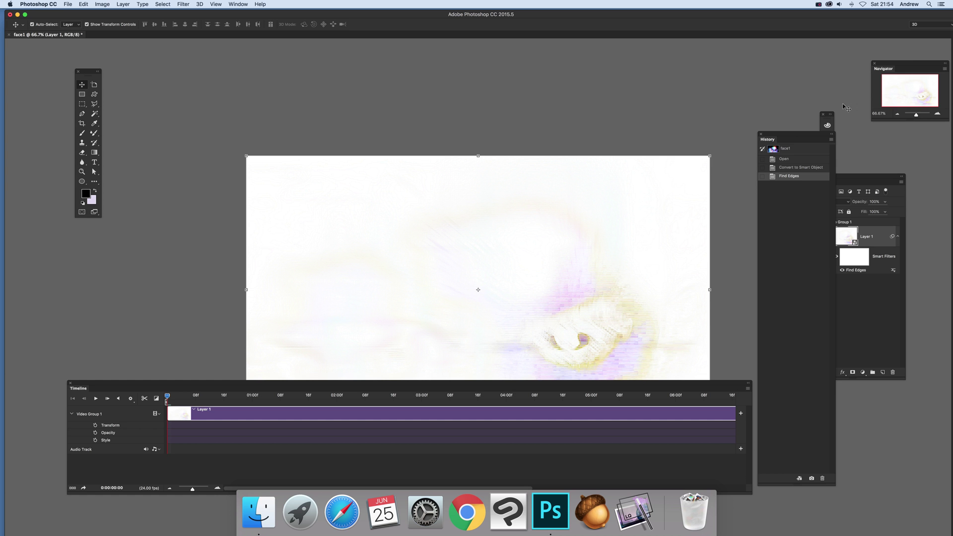
click(792, 168)
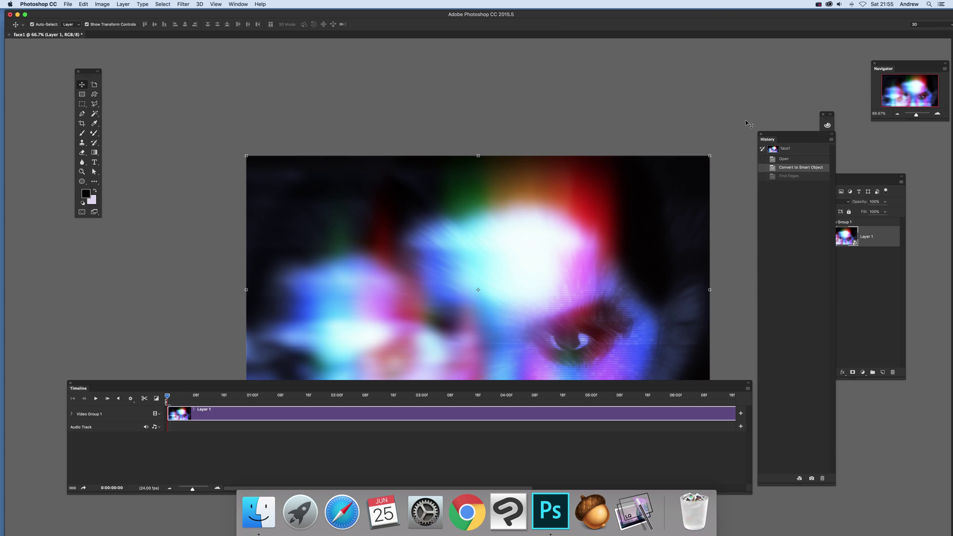
Add a Gradient Map using the multicolour striped preset, after trying black-white, red-green and purple-green-orange presets
click(102, 3)
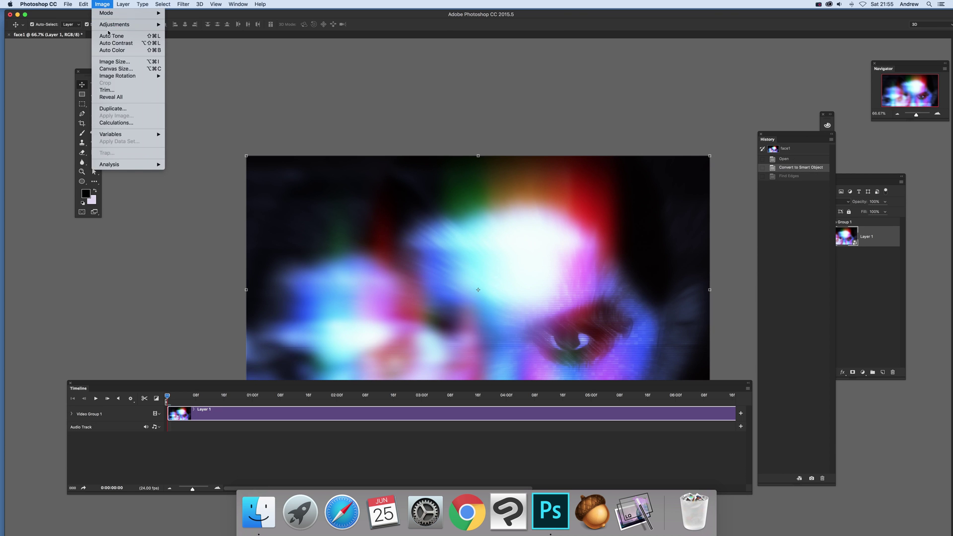
mouse_move(124, 24)
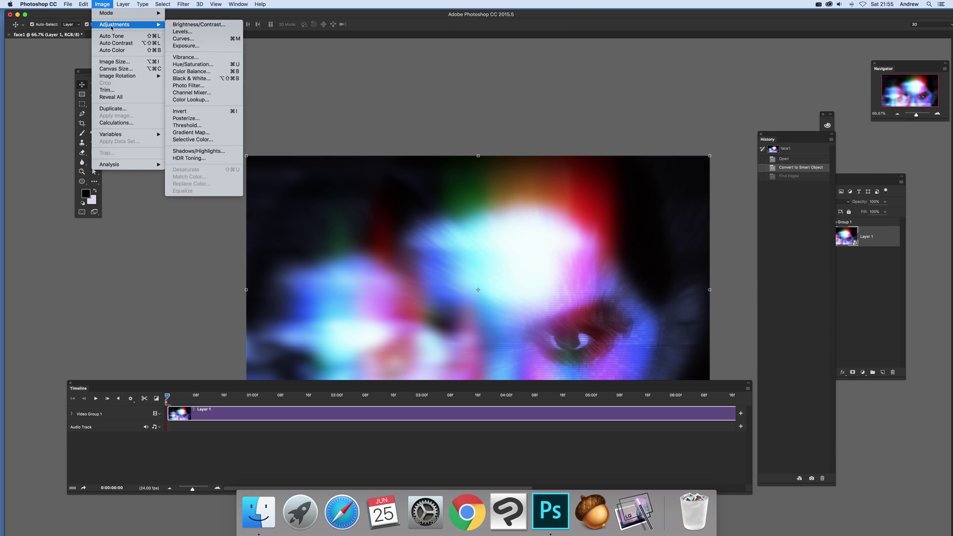
click(208, 134)
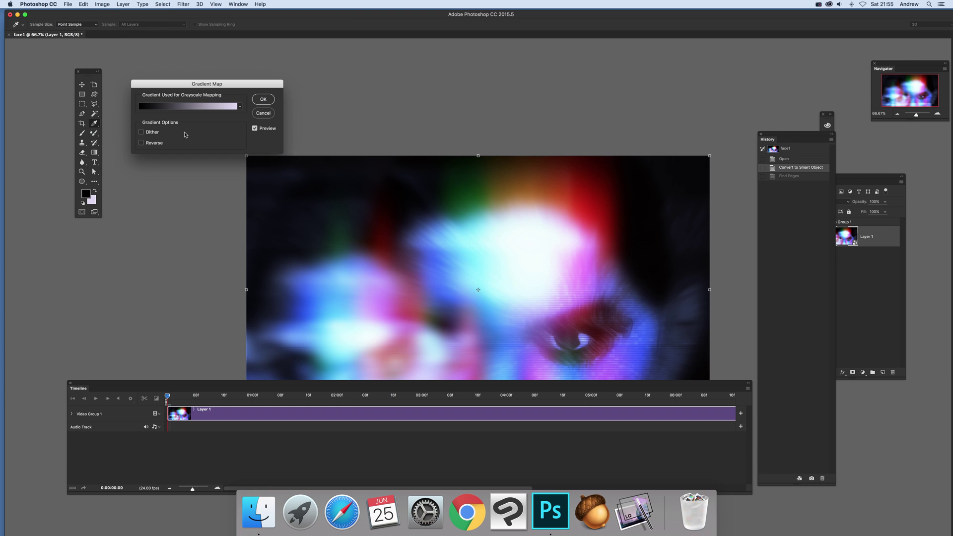
click(239, 107)
click(194, 130)
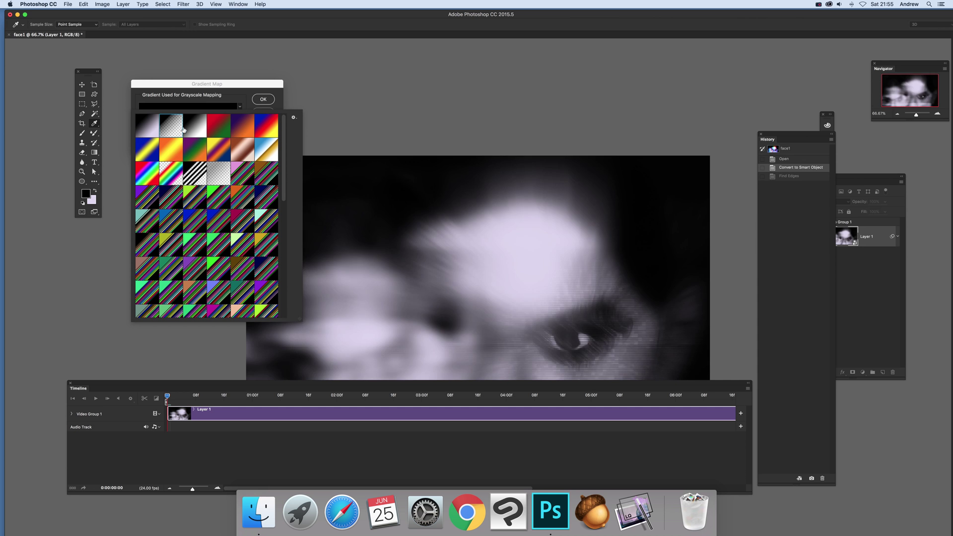
click(219, 131)
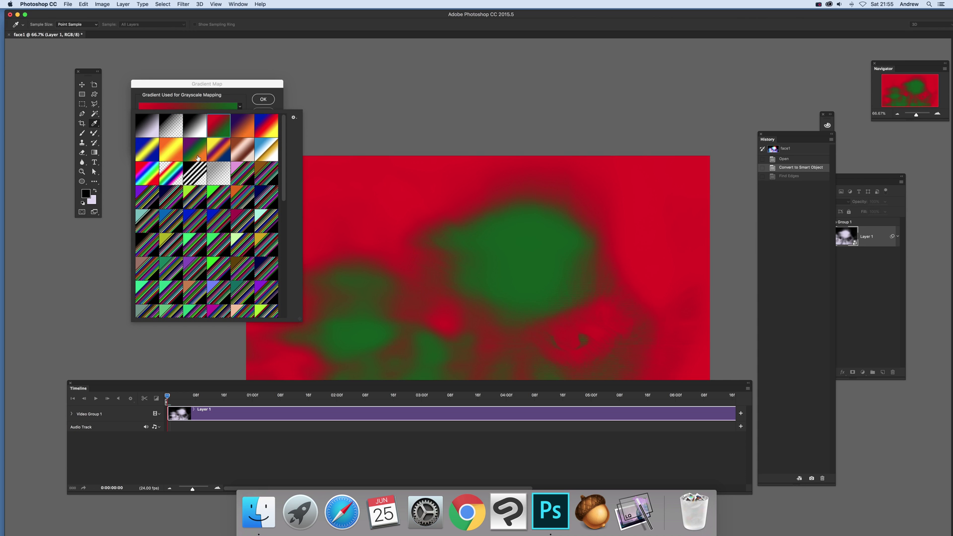
click(198, 157)
click(198, 198)
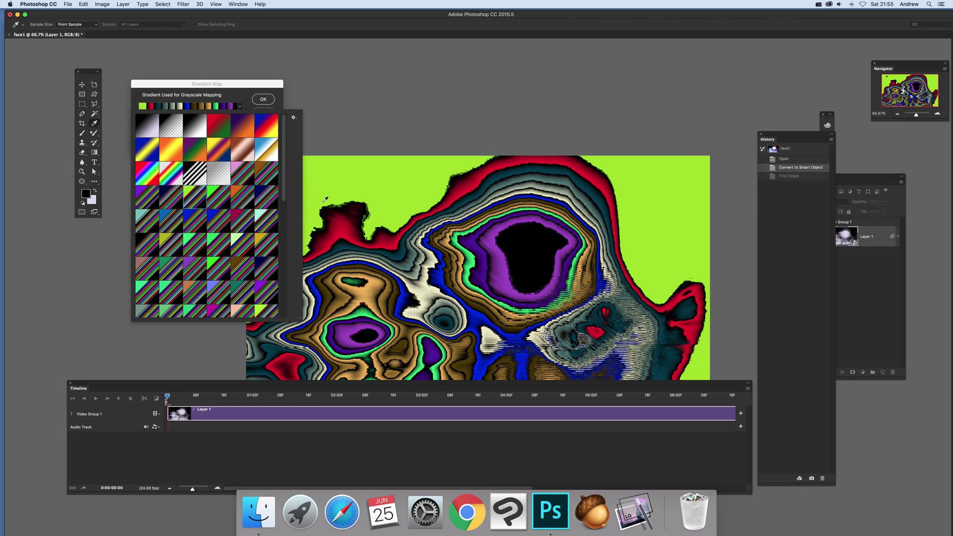
click(267, 101)
click(267, 101)
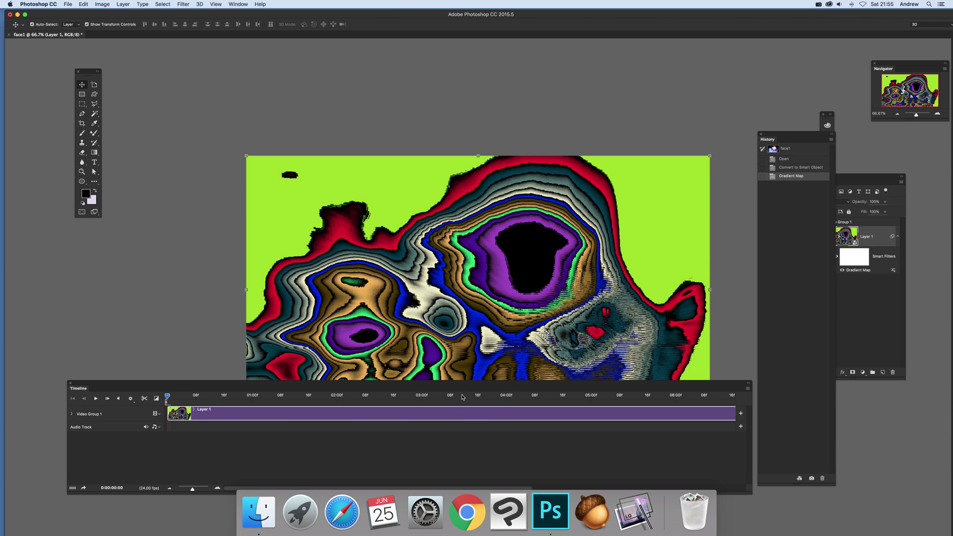
drag(450, 388, 454, 442)
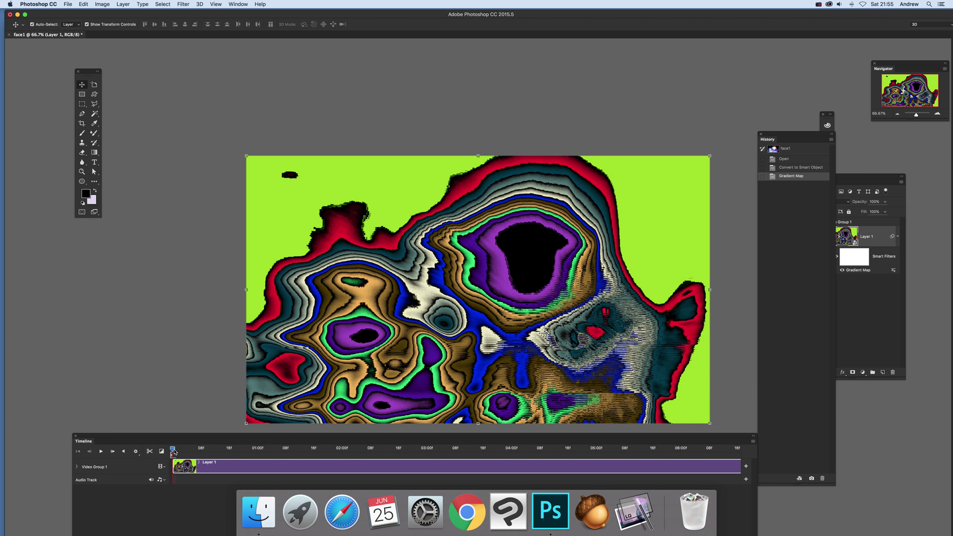
drag(174, 449, 392, 454)
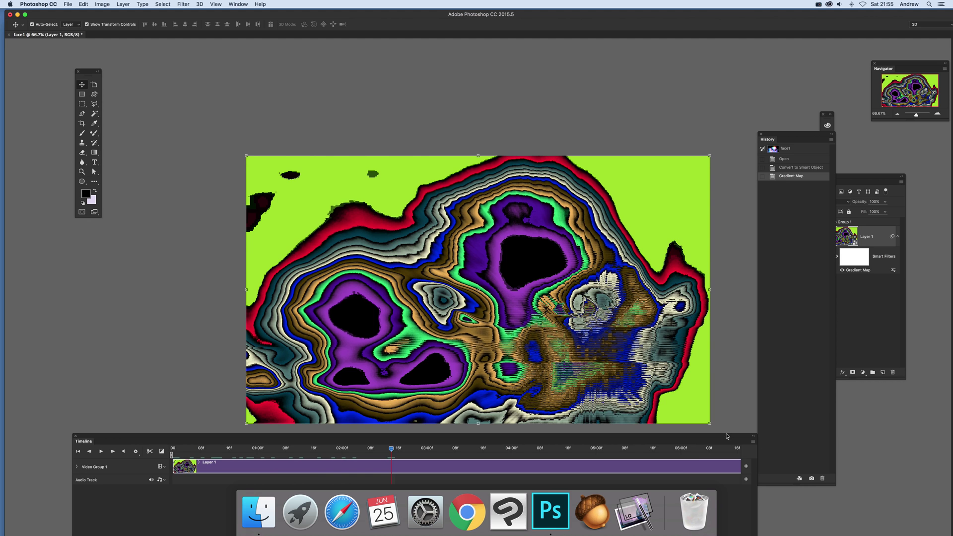
drag(728, 438, 685, 360)
click(717, 373)
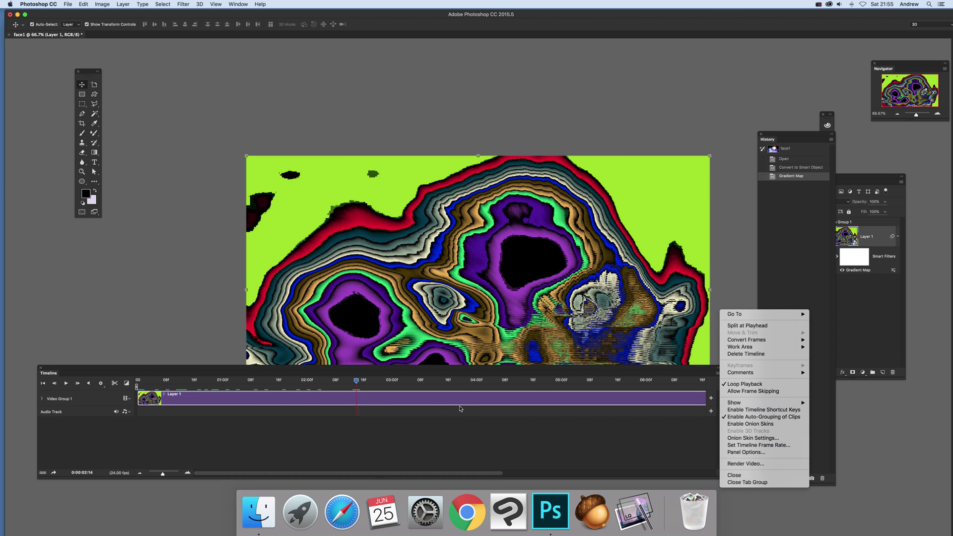
click(212, 370)
drag(208, 372, 220, 442)
drag(361, 449, 307, 449)
click(213, 449)
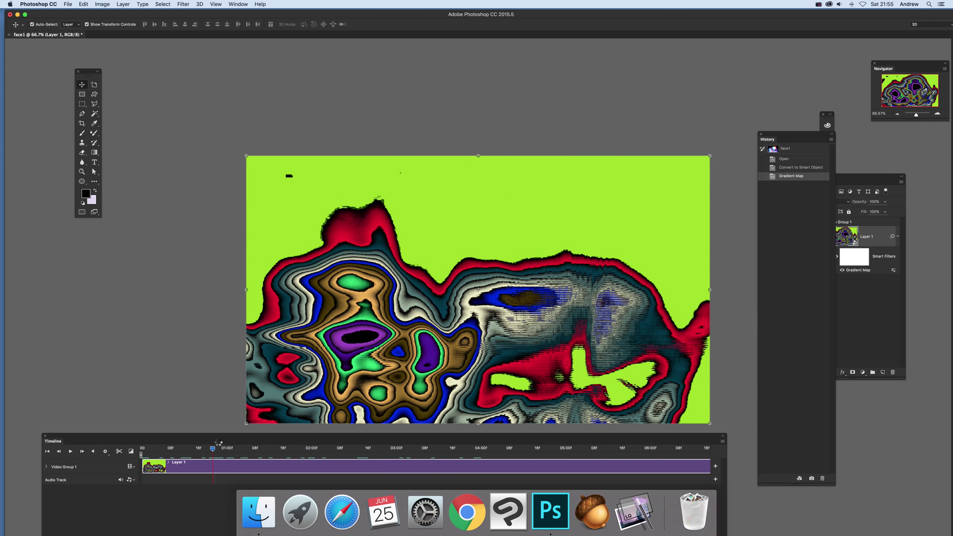
Revert History to Convert to Smart Object and drag Layer 1 above Video Group 1 in Layers
click(799, 169)
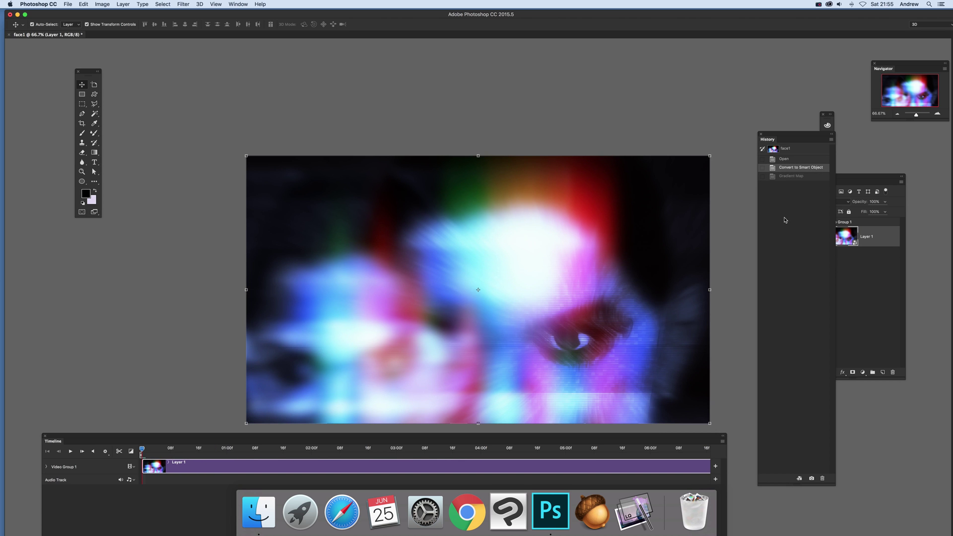
click(868, 261)
click(851, 236)
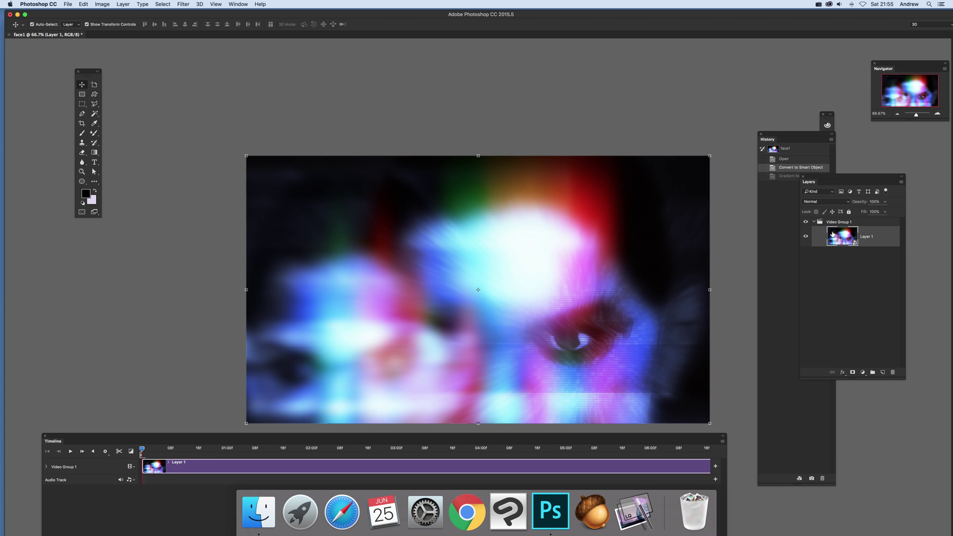
drag(833, 235, 836, 219)
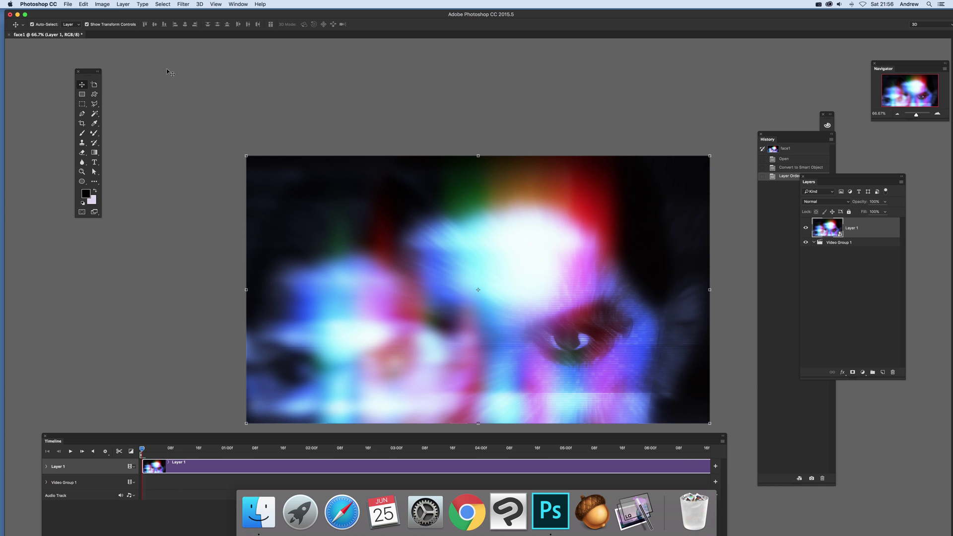
Perspective-distort Layer 1 by dragging its top-left and bottom-right corners, commit, and scrub the video to check
click(122, 5)
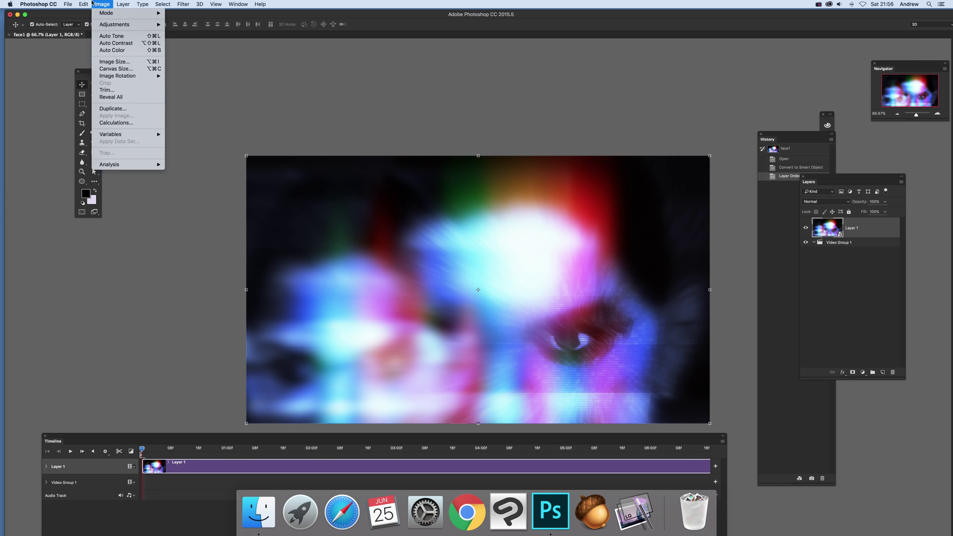
mouse_move(85, 2)
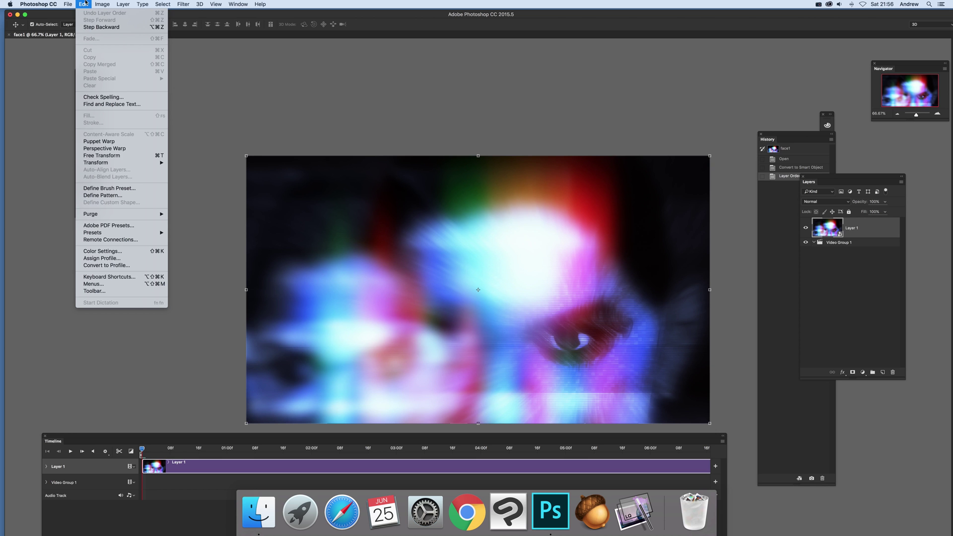
mouse_move(114, 163)
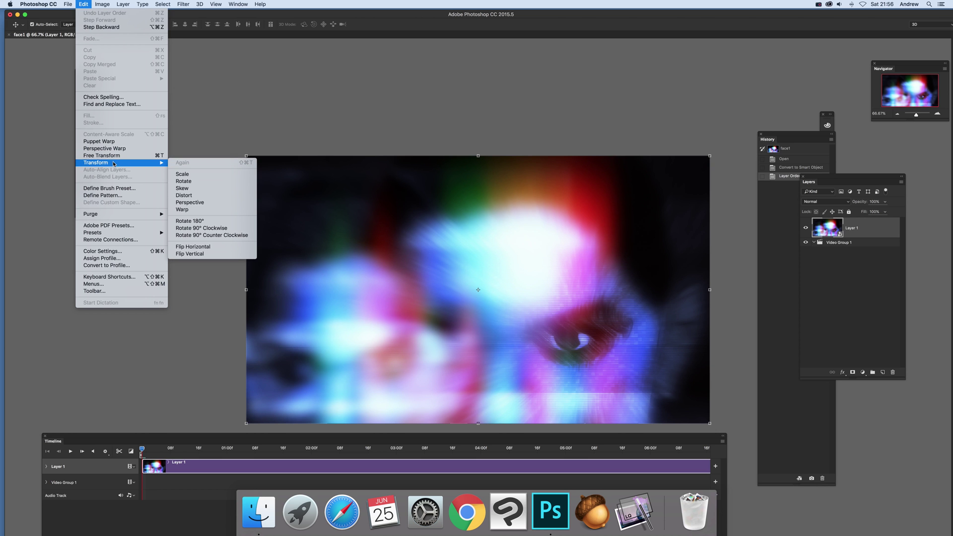
click(184, 205)
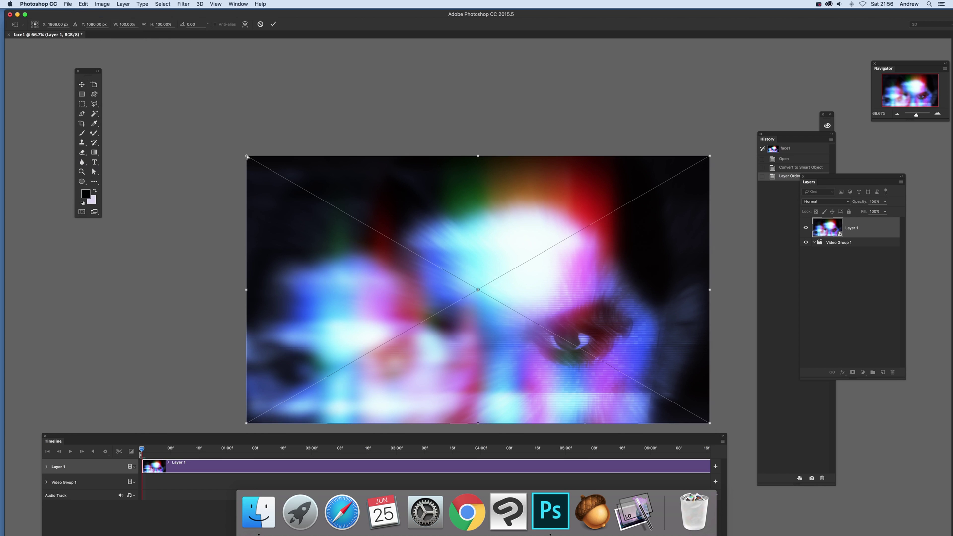
drag(247, 157, 424, 269)
drag(710, 424, 788, 334)
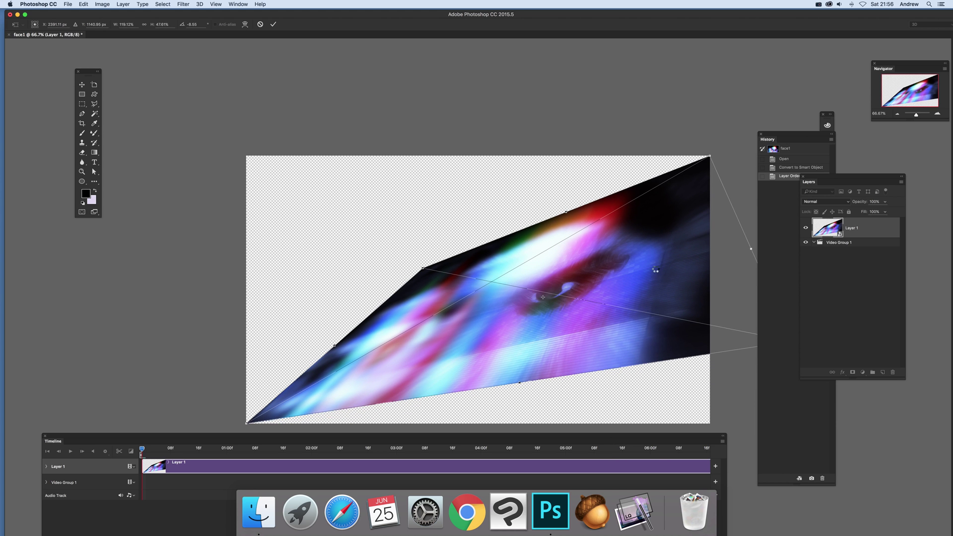
key(Return)
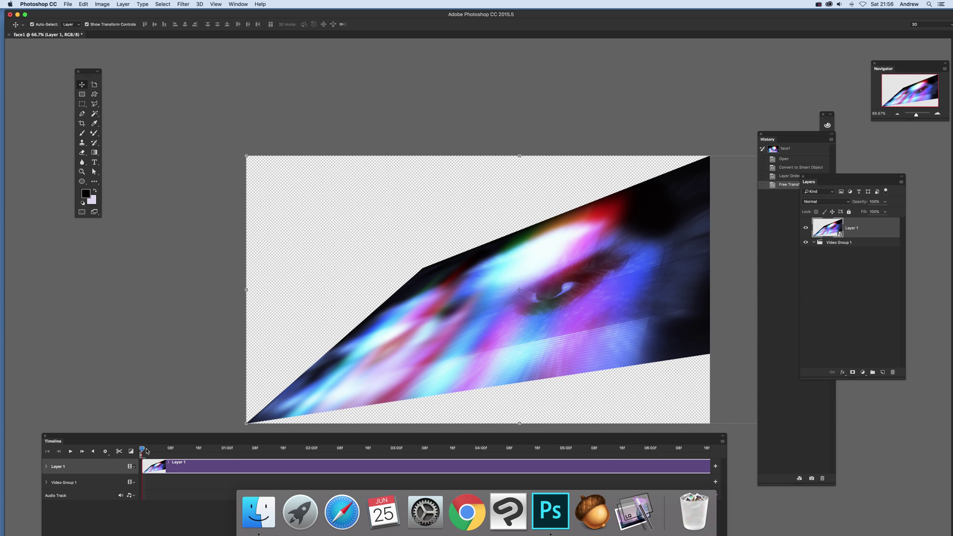
drag(143, 450, 352, 462)
drag(345, 463, 262, 453)
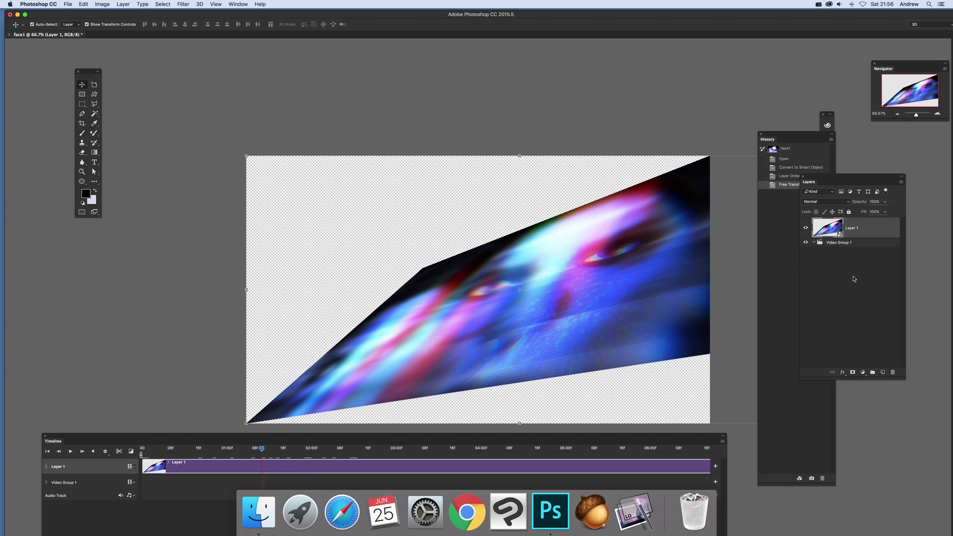
Duplicate Layer 1 as Layer 1 copy and shift it up and left
click(131, 4)
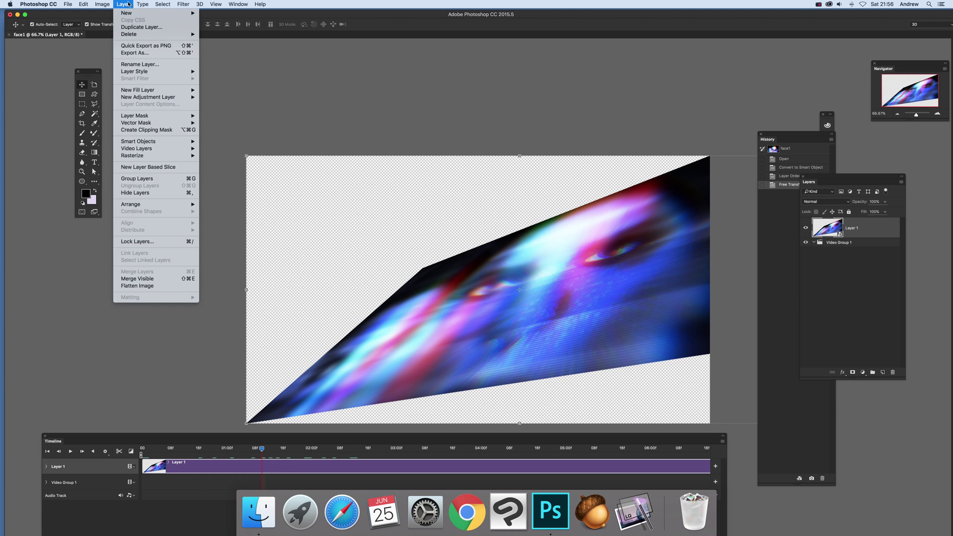
click(141, 28)
key(Return)
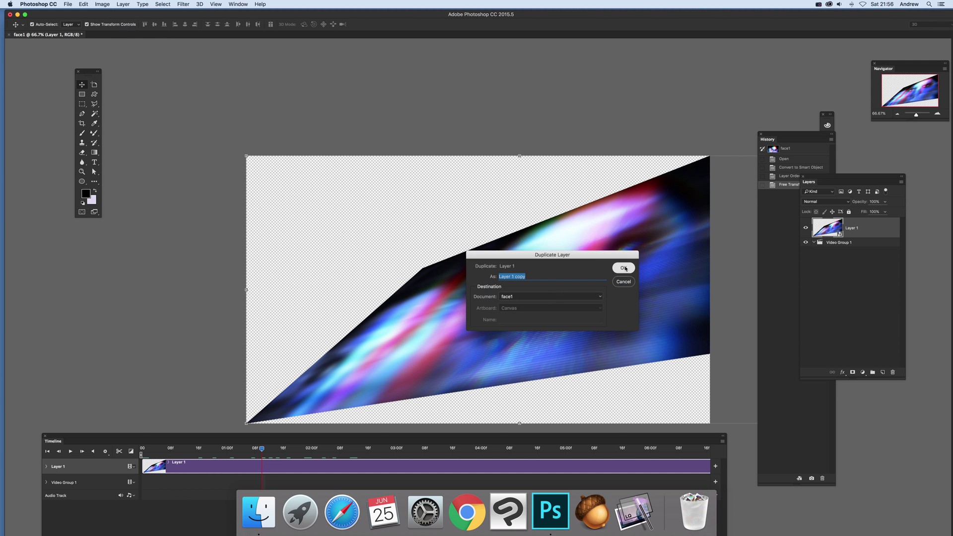
drag(425, 231, 355, 201)
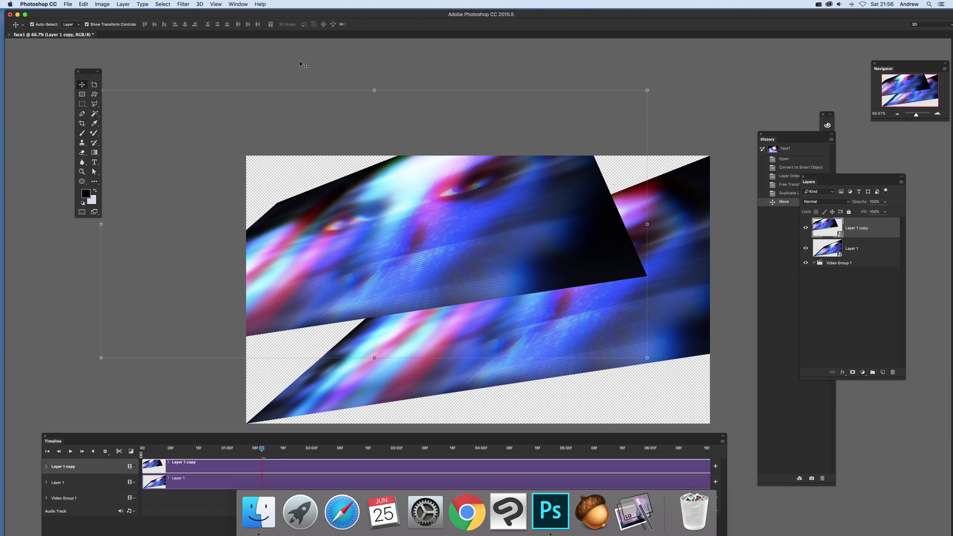
Duplicate it again as Layer 1 copy 2 and move that copy down and left
click(123, 3)
click(141, 28)
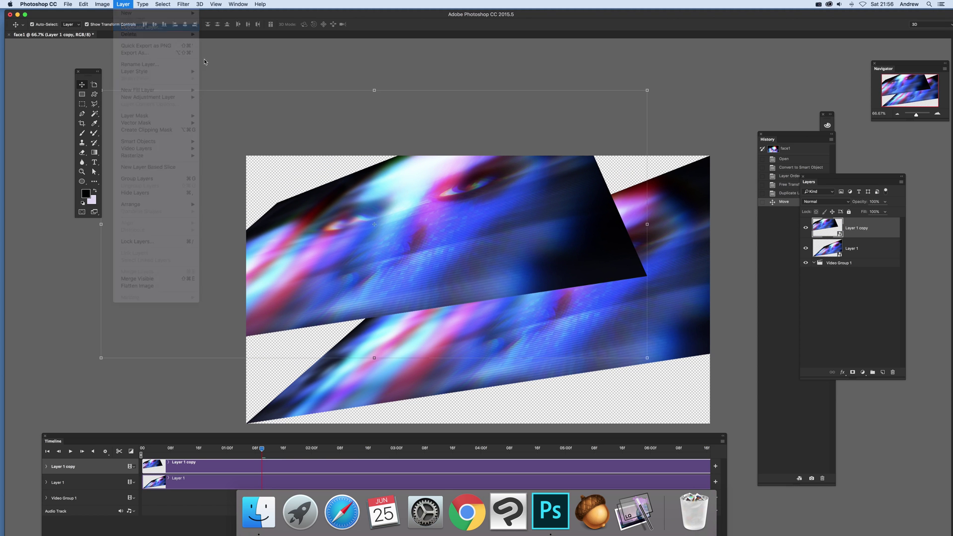
click(623, 267)
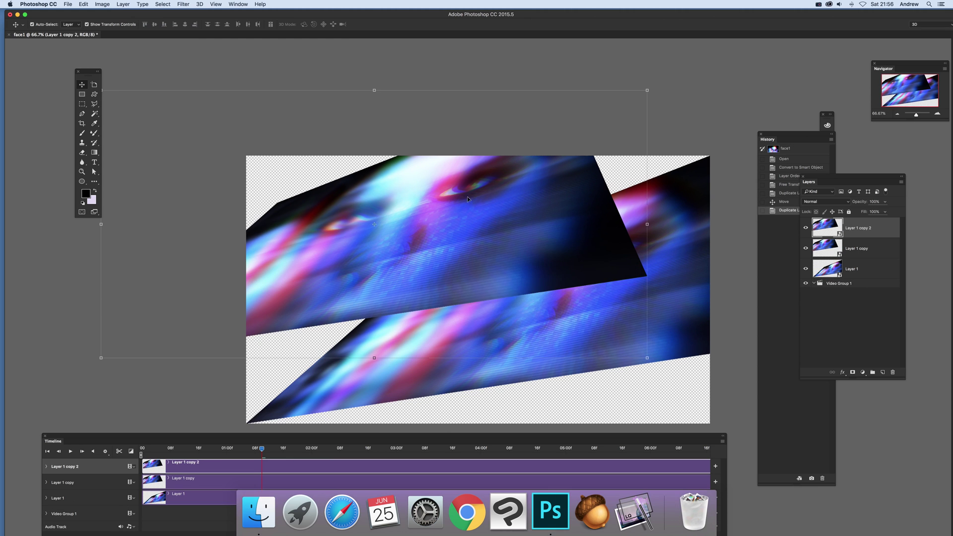
drag(466, 196, 326, 356)
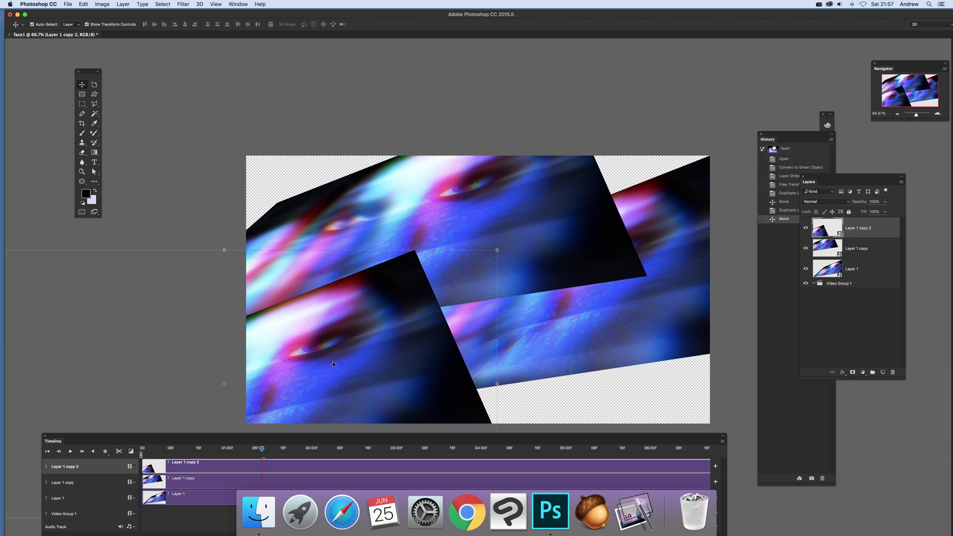
Create Layer 1 copy 3, move it down and right, and step through video frames to review
click(123, 4)
click(142, 28)
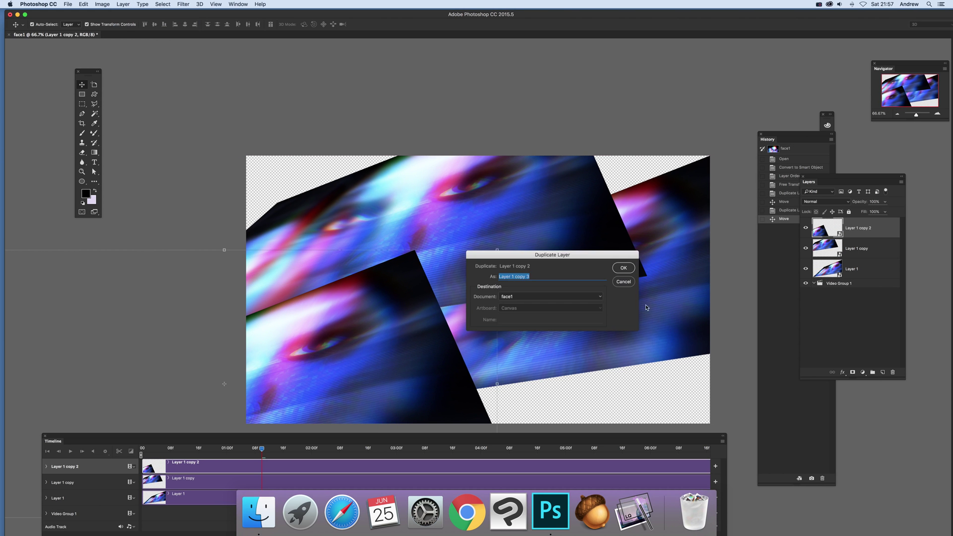
click(628, 270)
drag(380, 309, 550, 385)
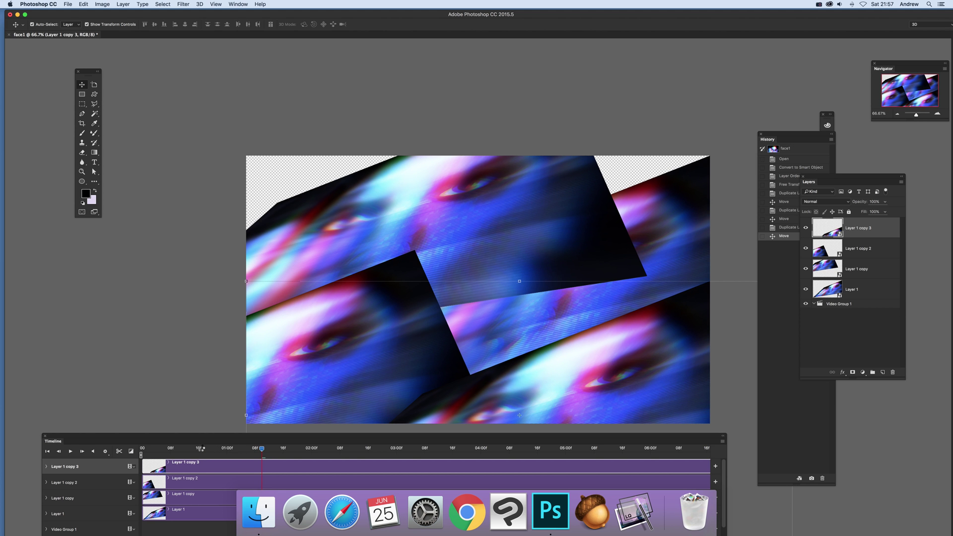
key(Left)
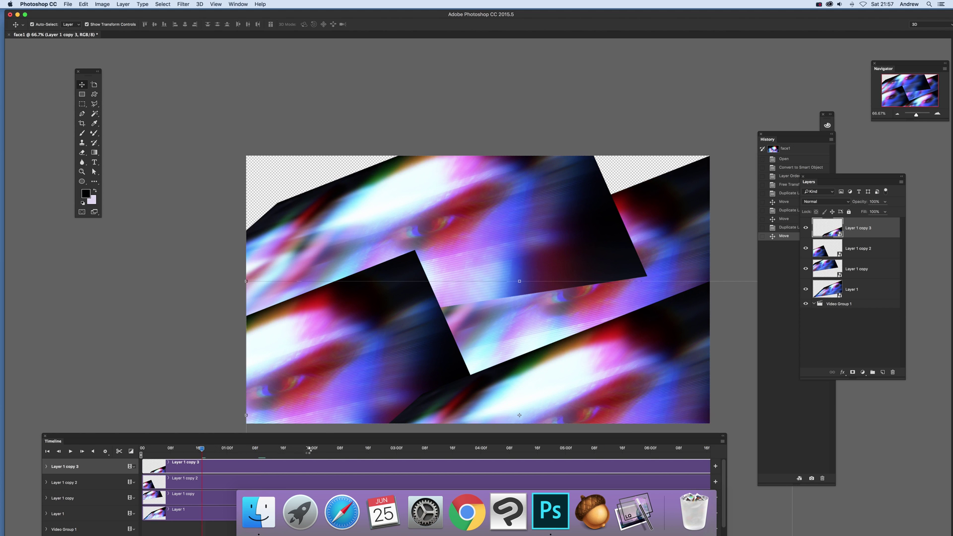
key(shift+Left)
key(shift+Right)
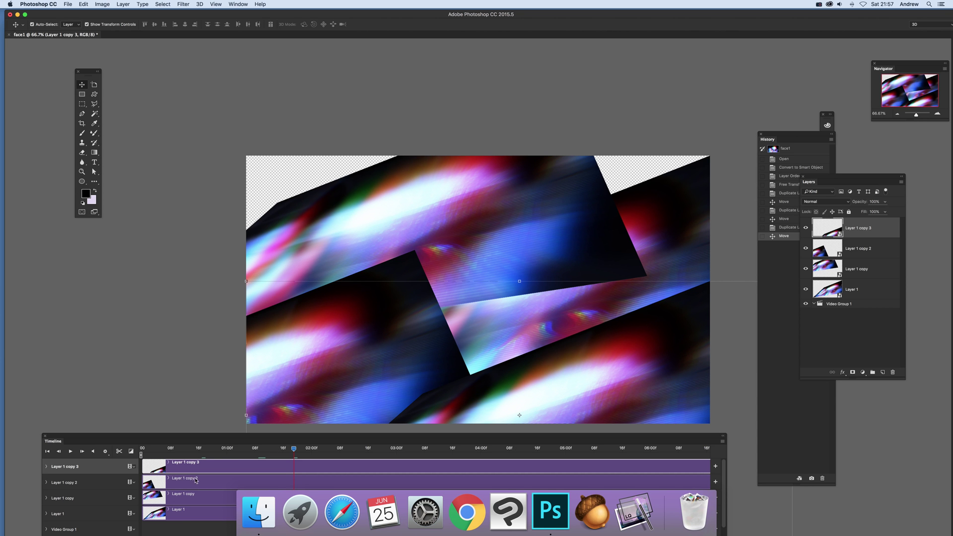
On Layer 1 copy 2, try Darken and Lighten, settle on Difference blending, and drag it up-right
click(344, 389)
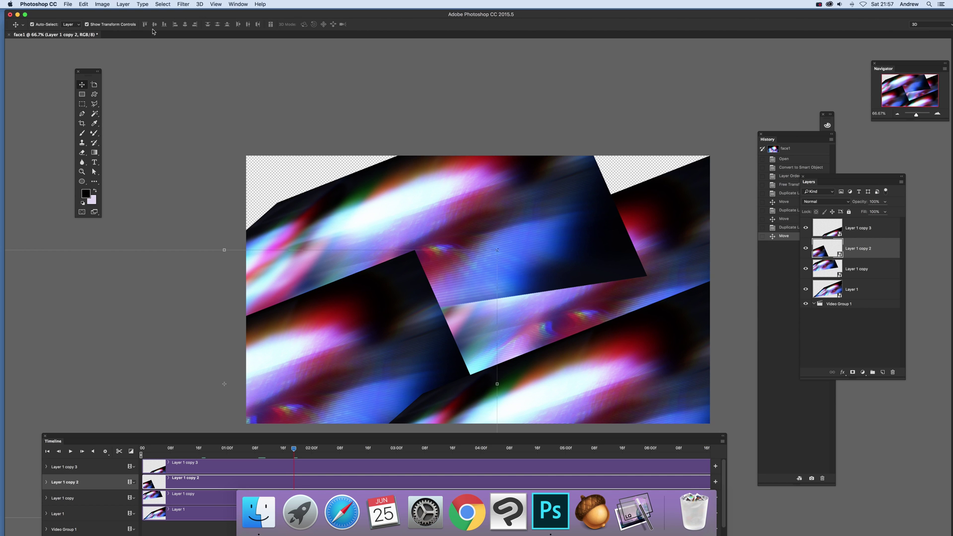
click(832, 202)
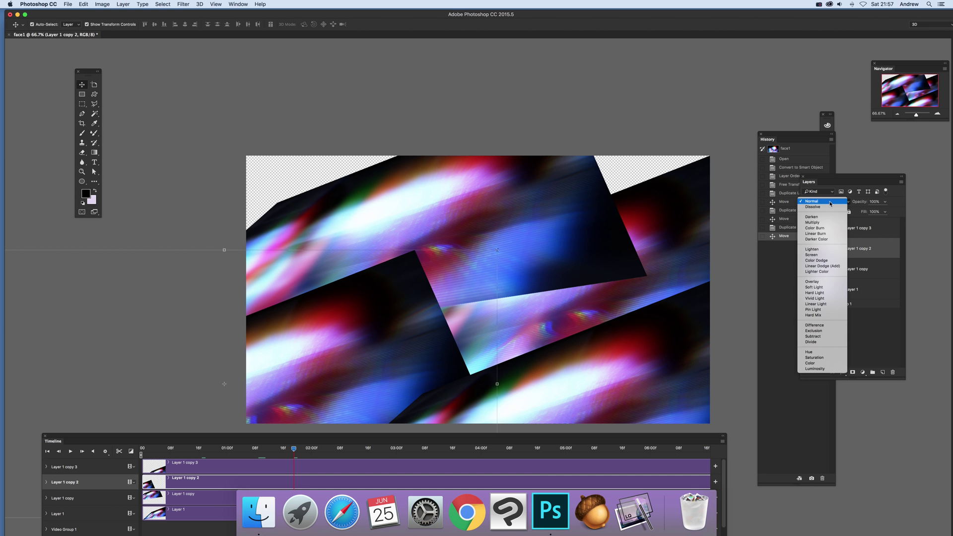
click(822, 217)
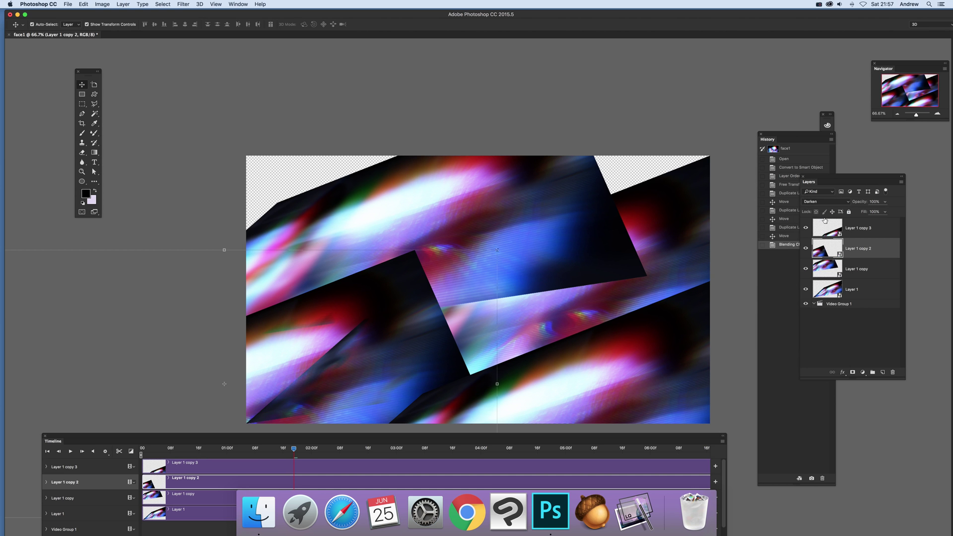
click(835, 202)
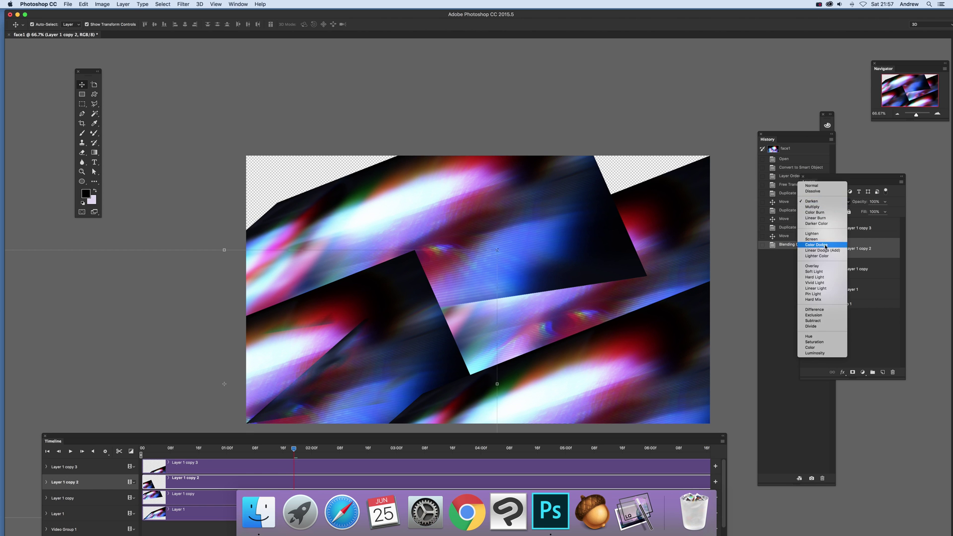
click(814, 215)
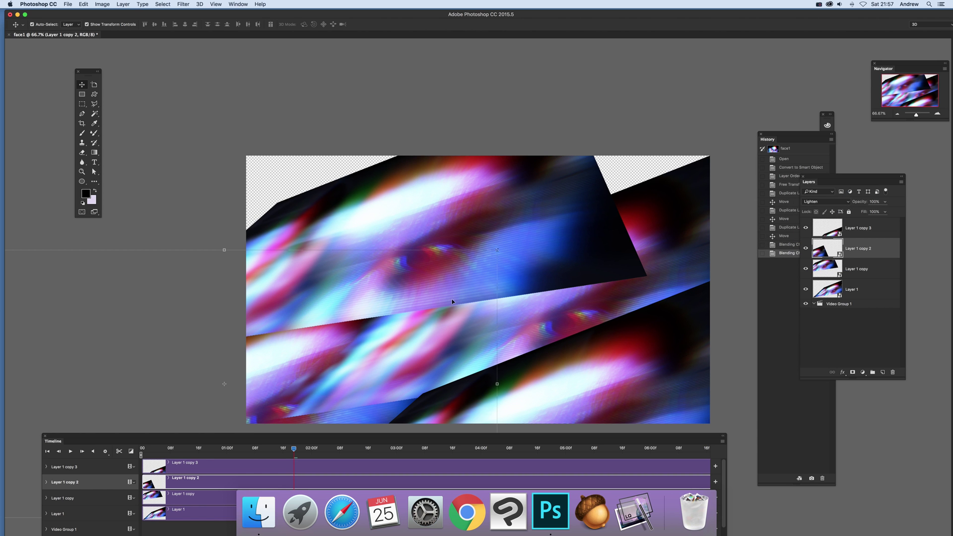
click(828, 202)
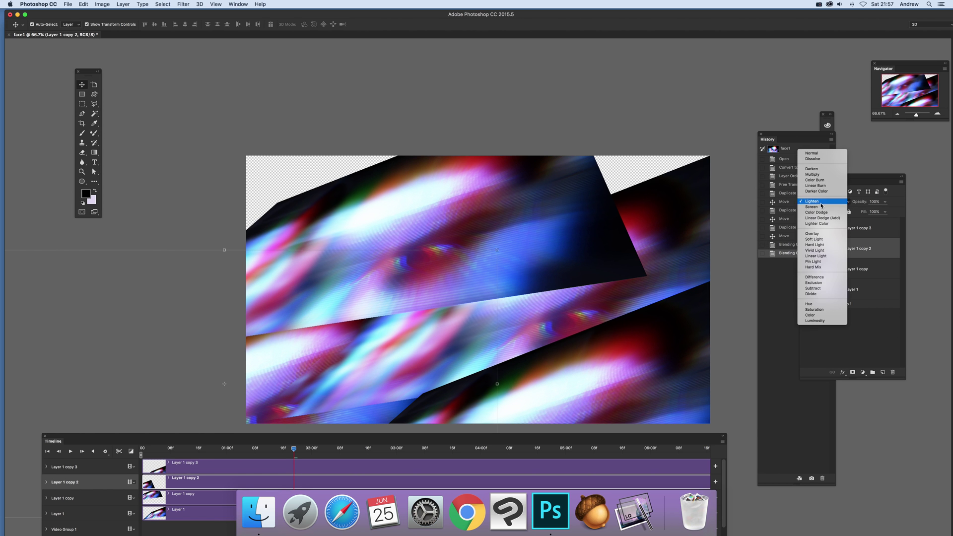
click(811, 281)
drag(402, 347, 504, 311)
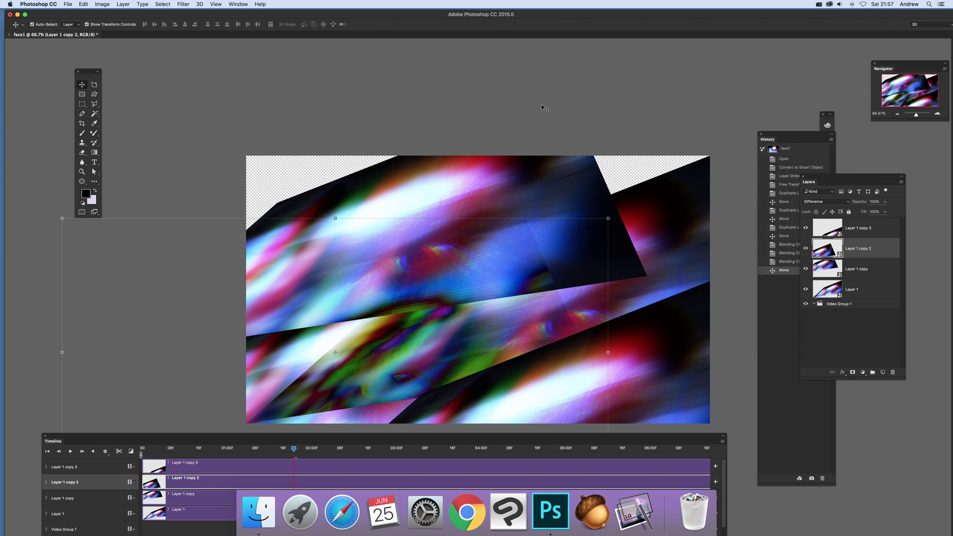